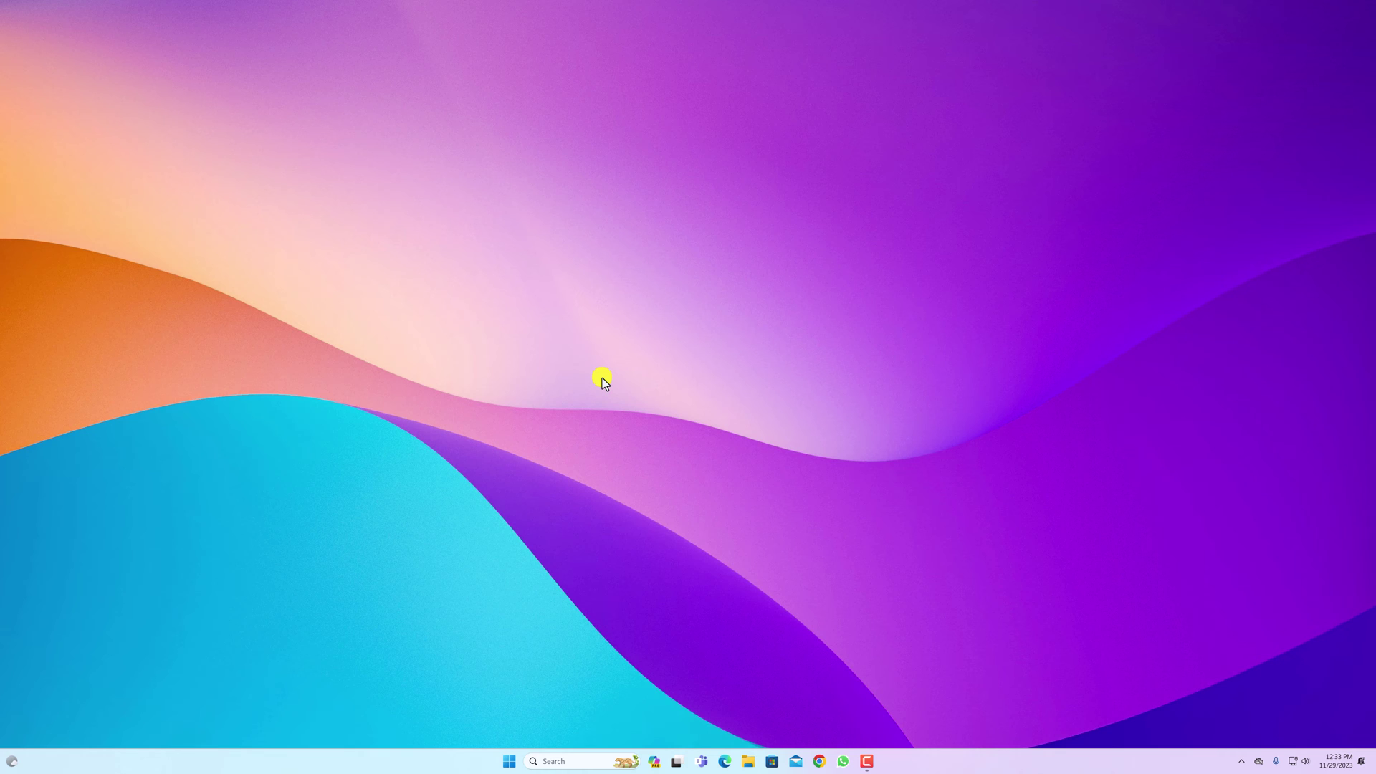
Find 'Turn Windows features on or off', tick Virtual Machine Platform and confirm with OK.
{"action": "left_click", "coordinate": [598, 757]}
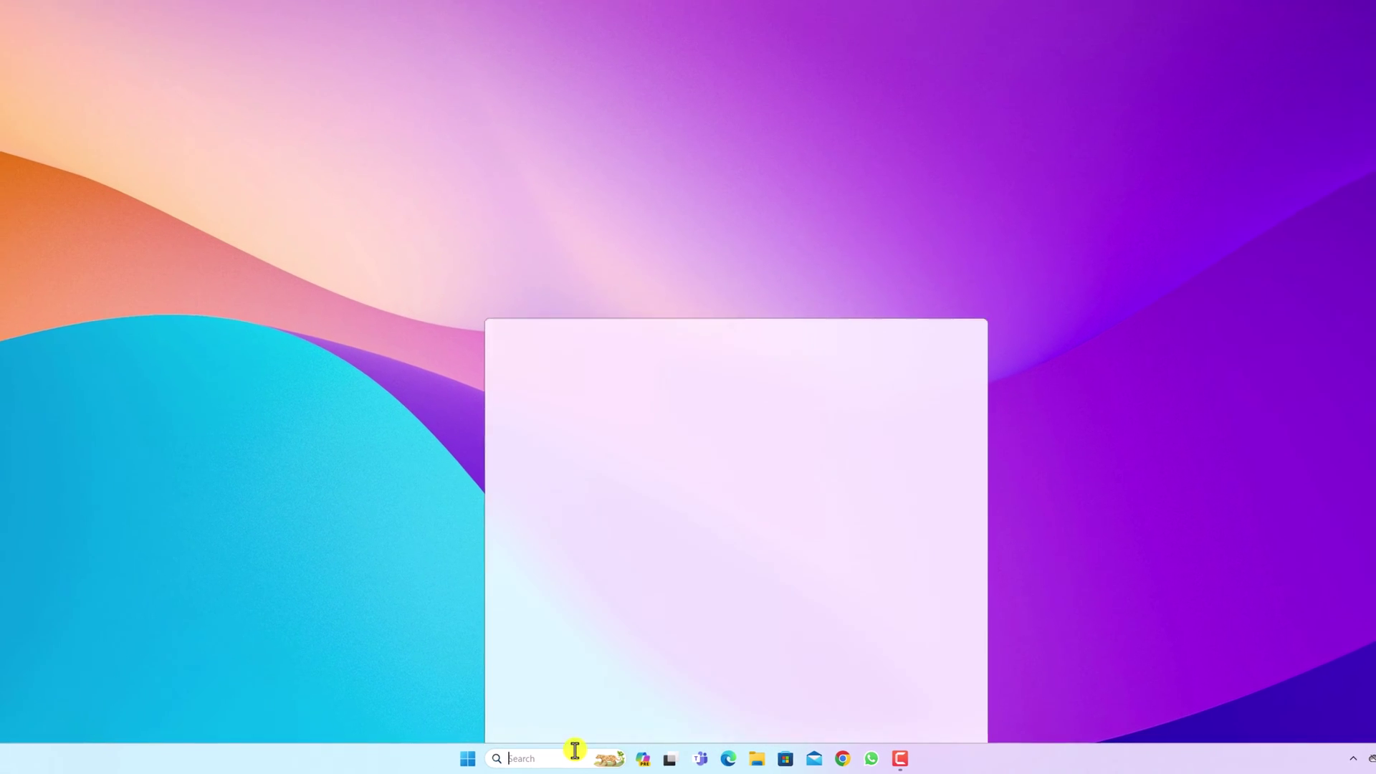
{"action": "type", "text": "turn Windows features on or off"}
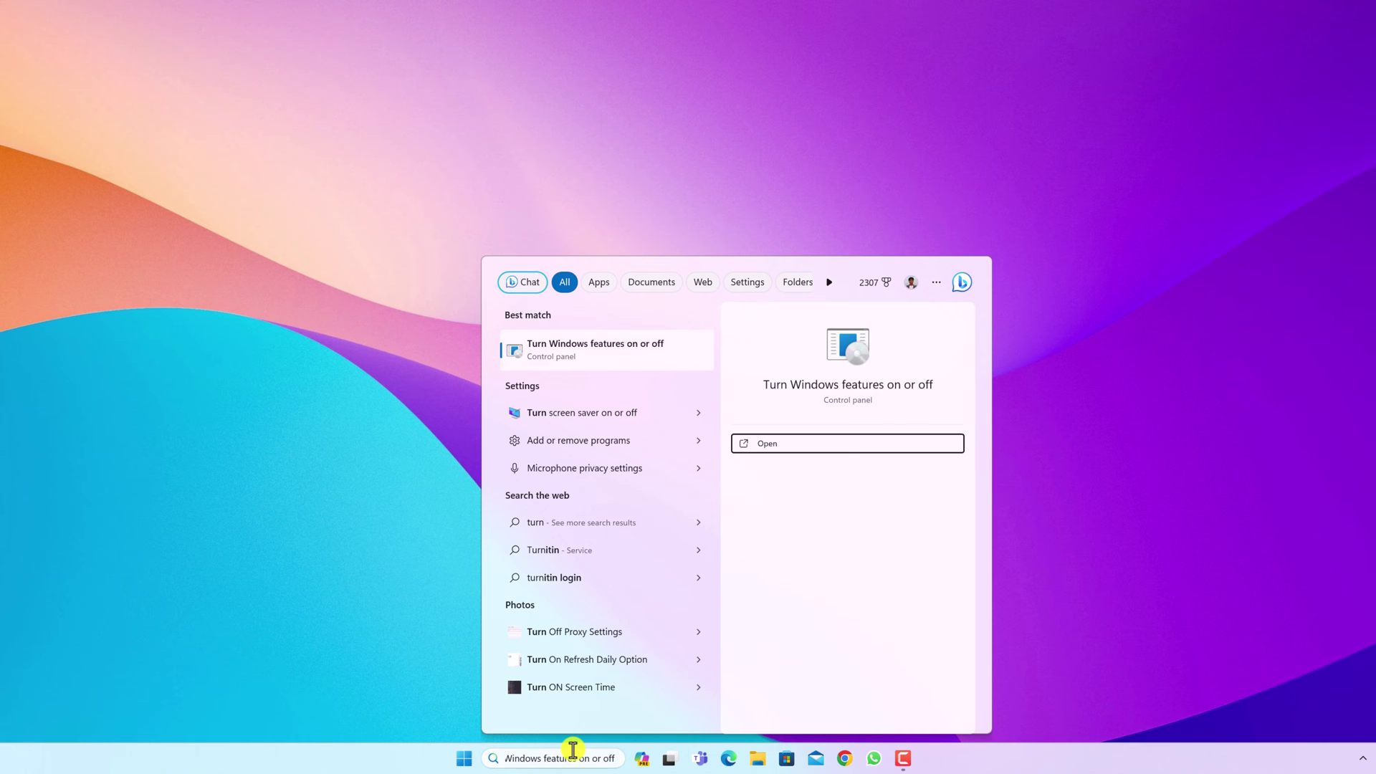
{"action": "left_click", "coordinate": [671, 352]}
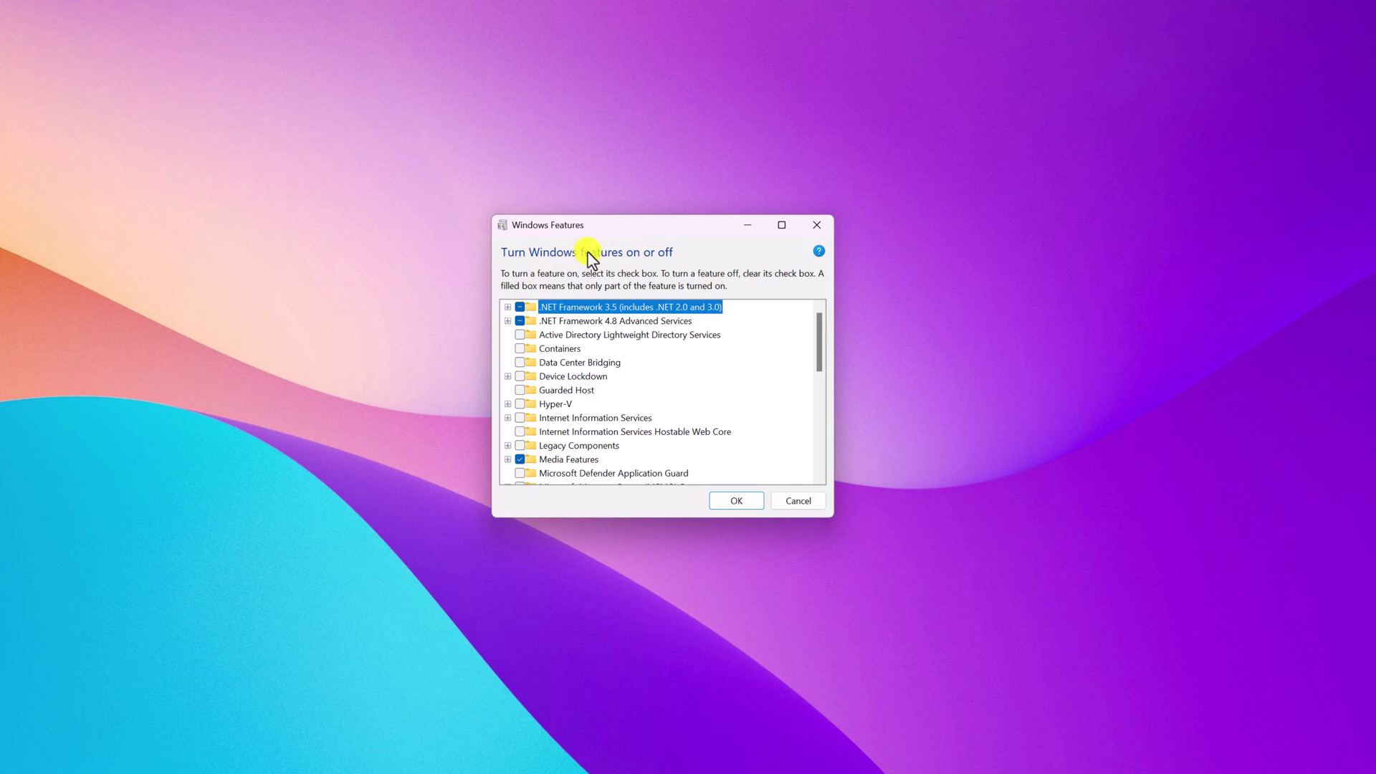
{"action": "scroll", "coordinate": [704, 387], "scroll_direction": "down", "scroll_amount": 2}
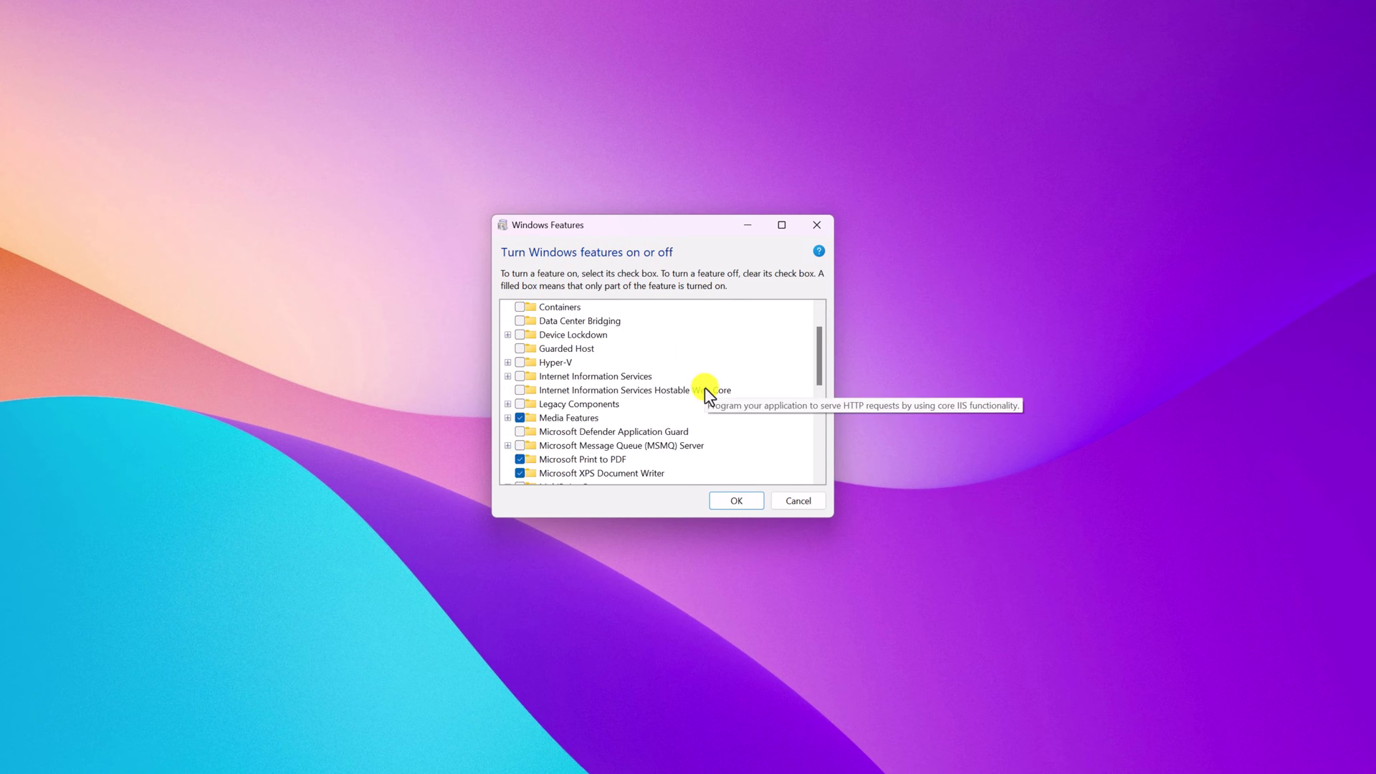
{"action": "scroll", "coordinate": [704, 388], "scroll_direction": "down", "scroll_amount": 4}
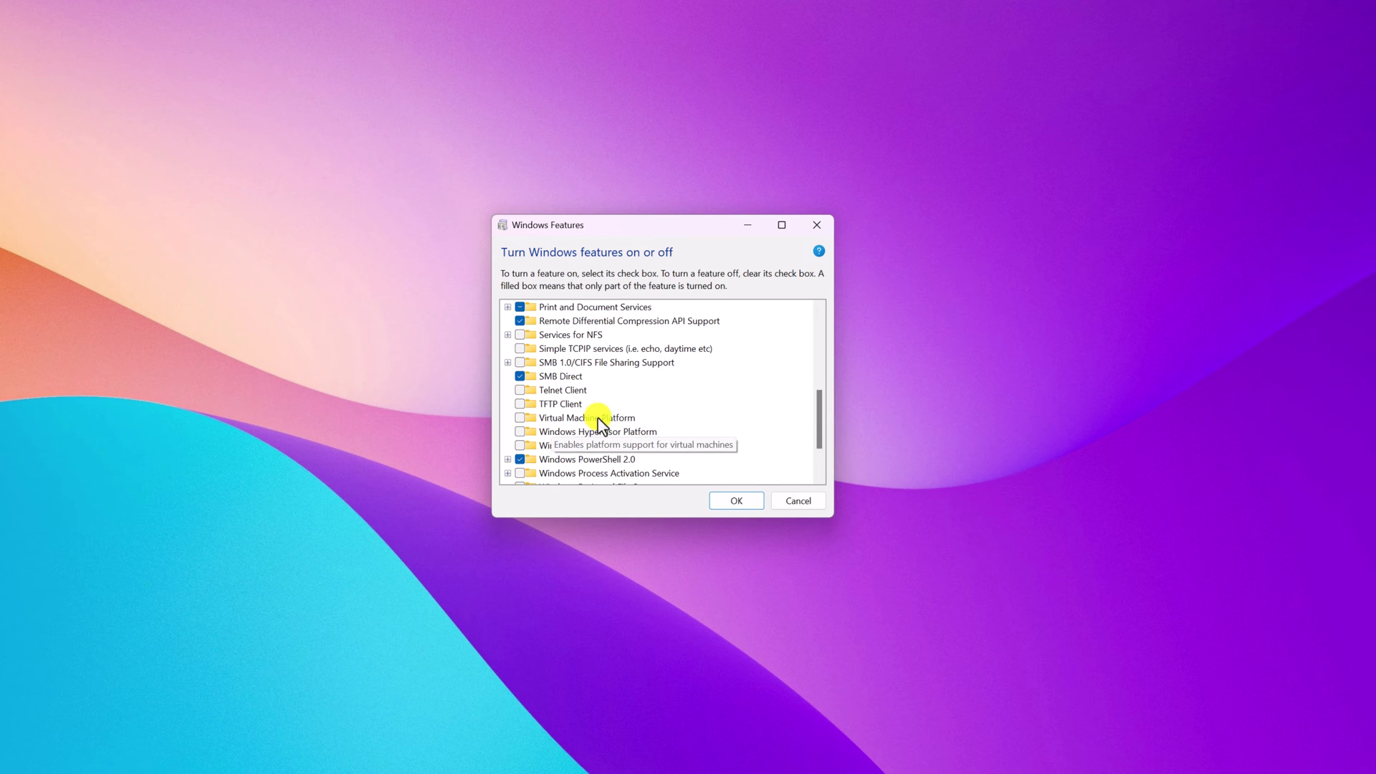
{"action": "left_click", "coordinate": [523, 419]}
{"action": "left_click", "coordinate": [521, 418]}
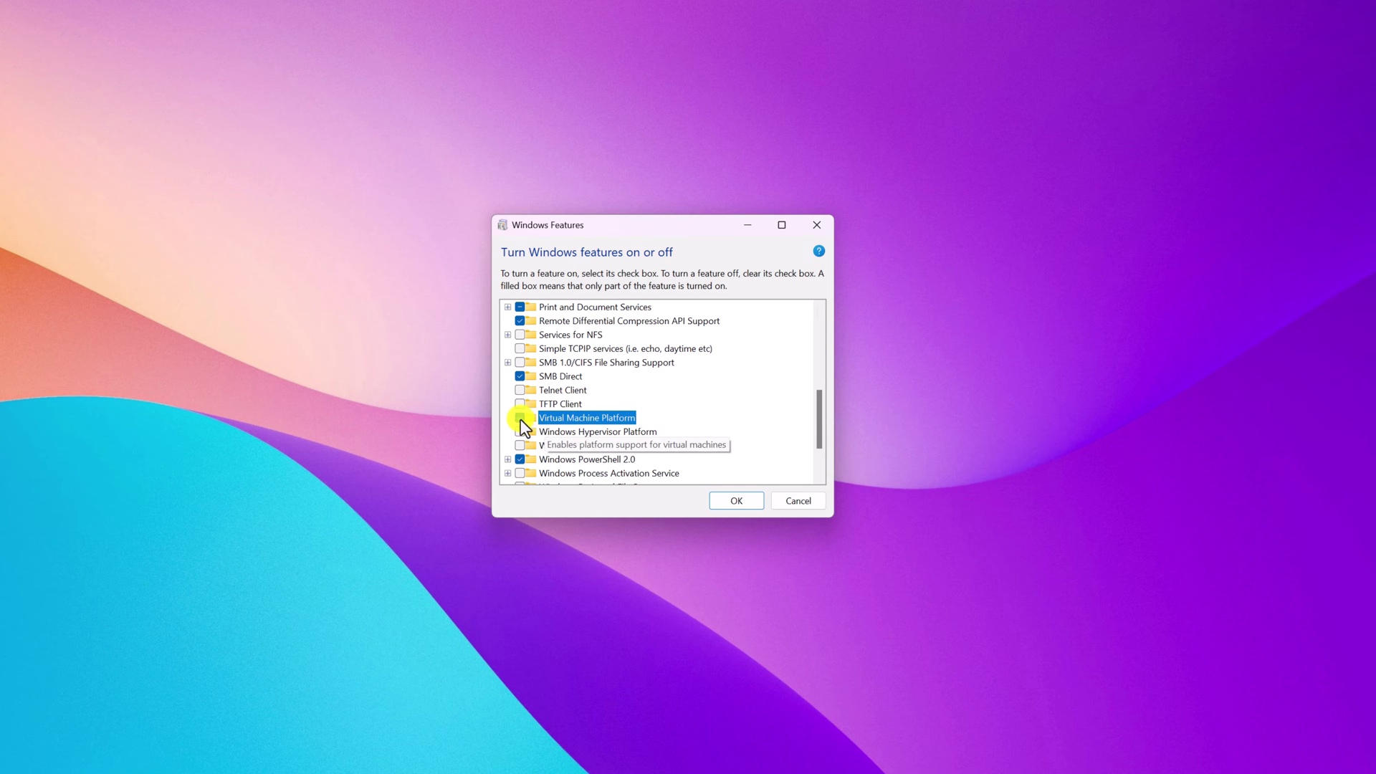
{"action": "left_click", "coordinate": [743, 504]}
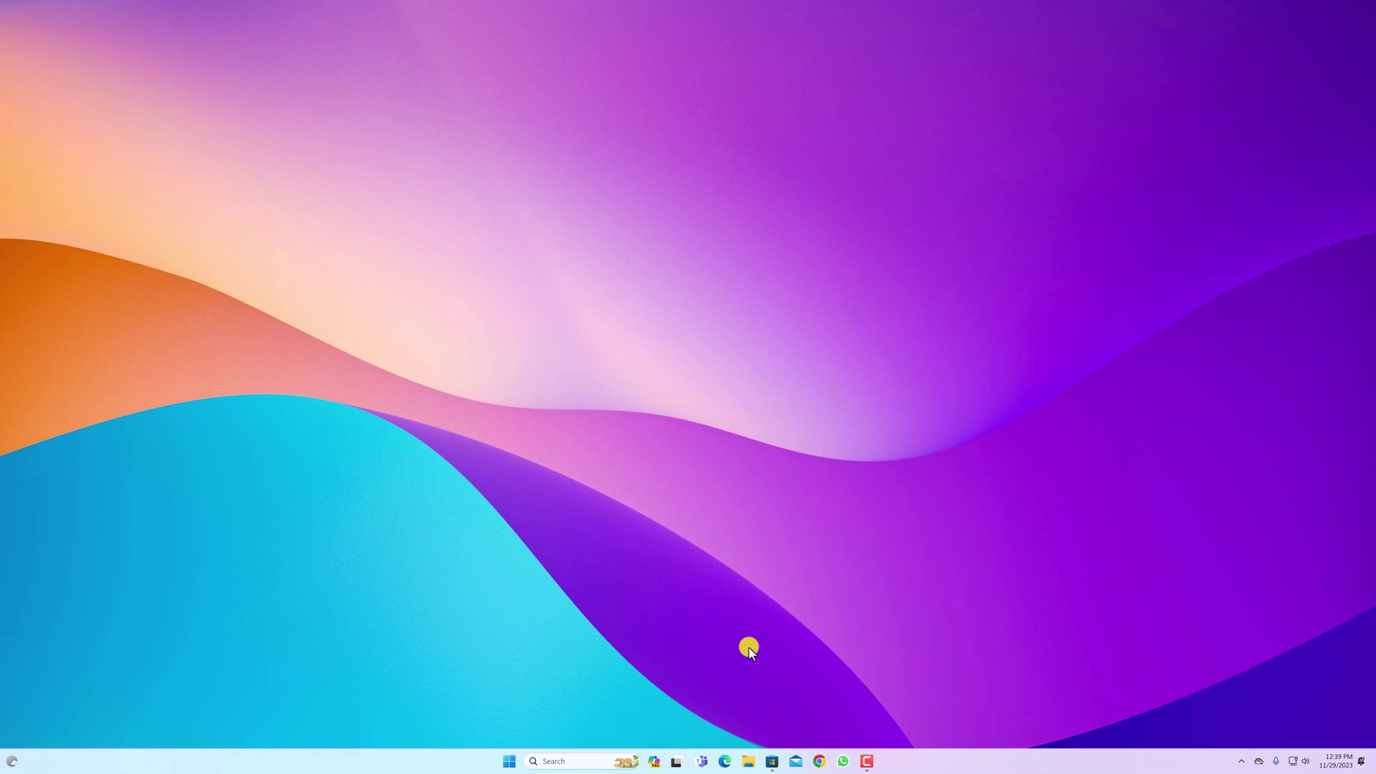
Search Microsoft Store for 'wsl' and install Windows Subsystem for Linux.
{"action": "left_click", "coordinate": [772, 761]}
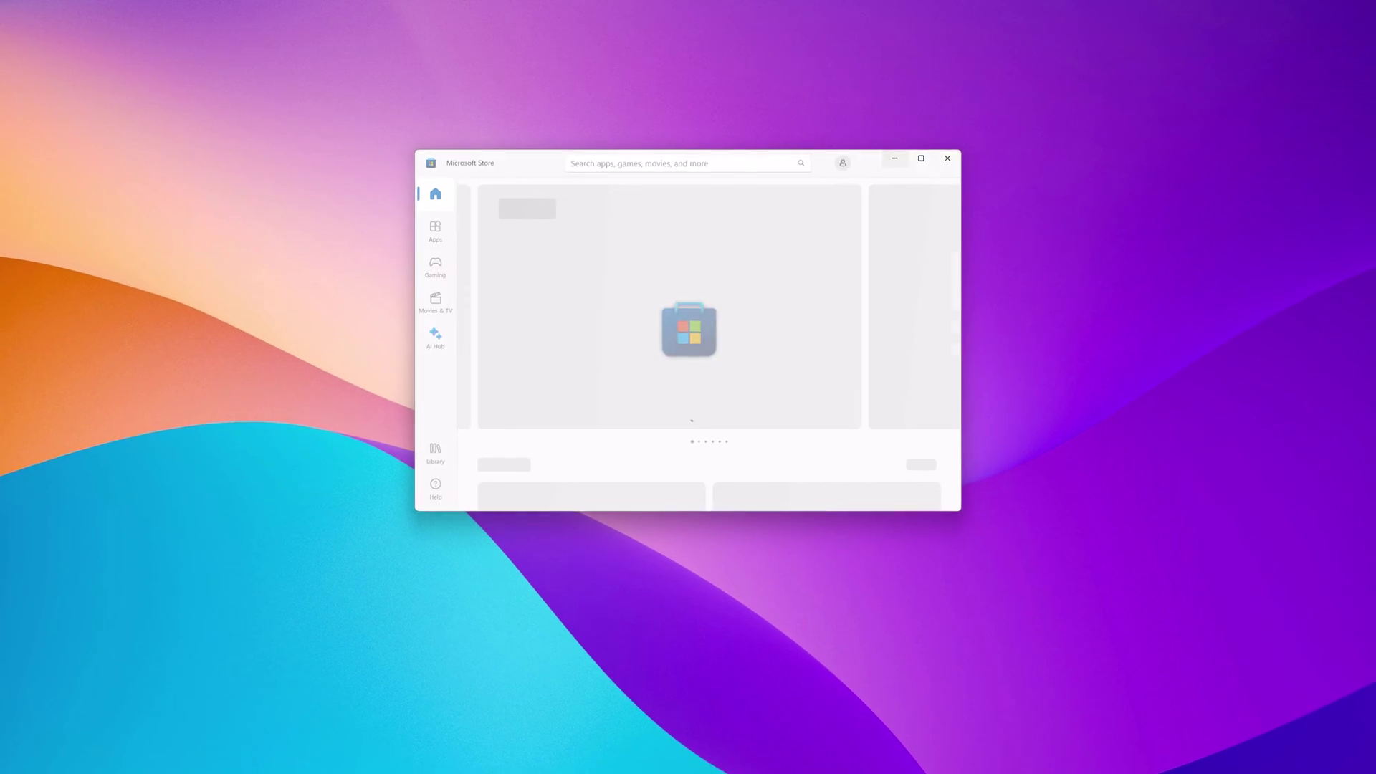
{"action": "left_click", "coordinate": [704, 170]}
{"action": "type", "text": "wsl"}
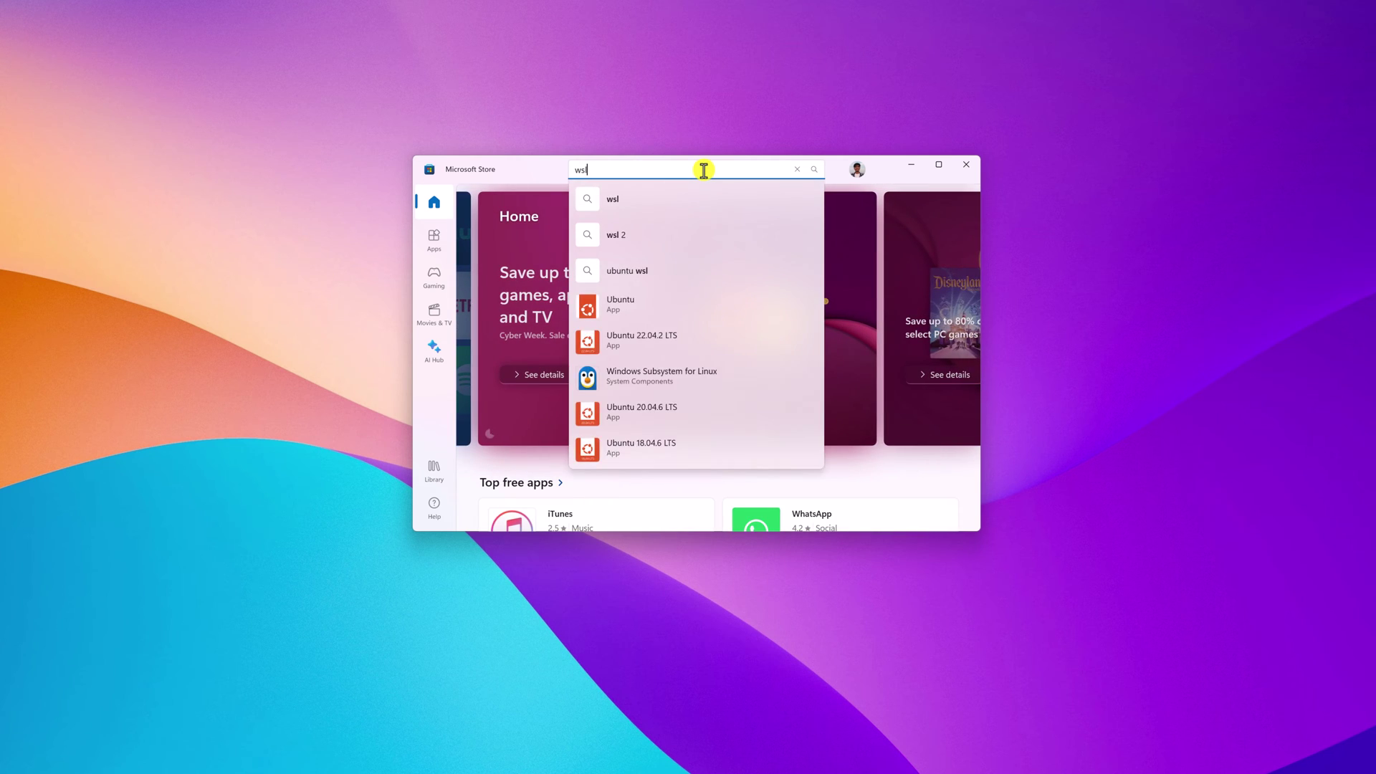
{"action": "key", "text": "Return"}
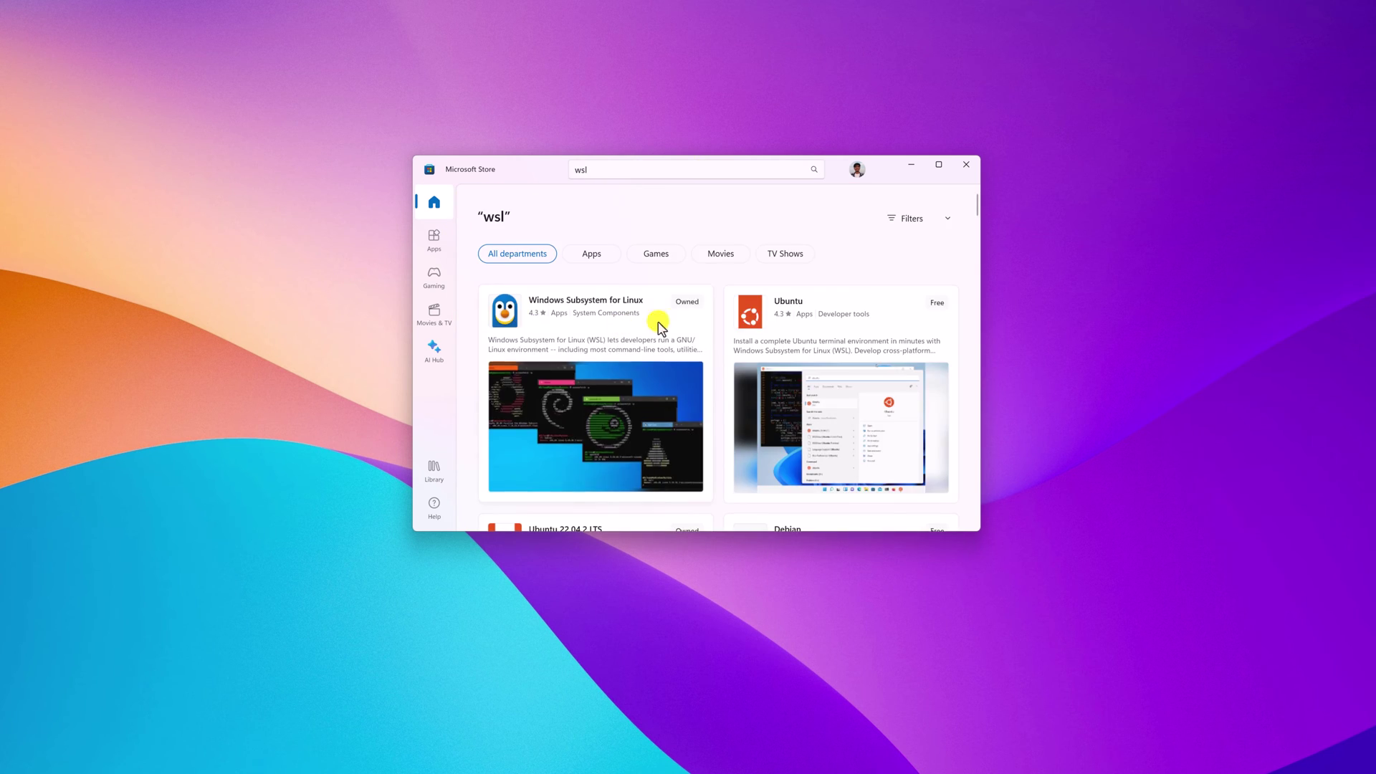
{"action": "mouse_move", "coordinate": [639, 311]}
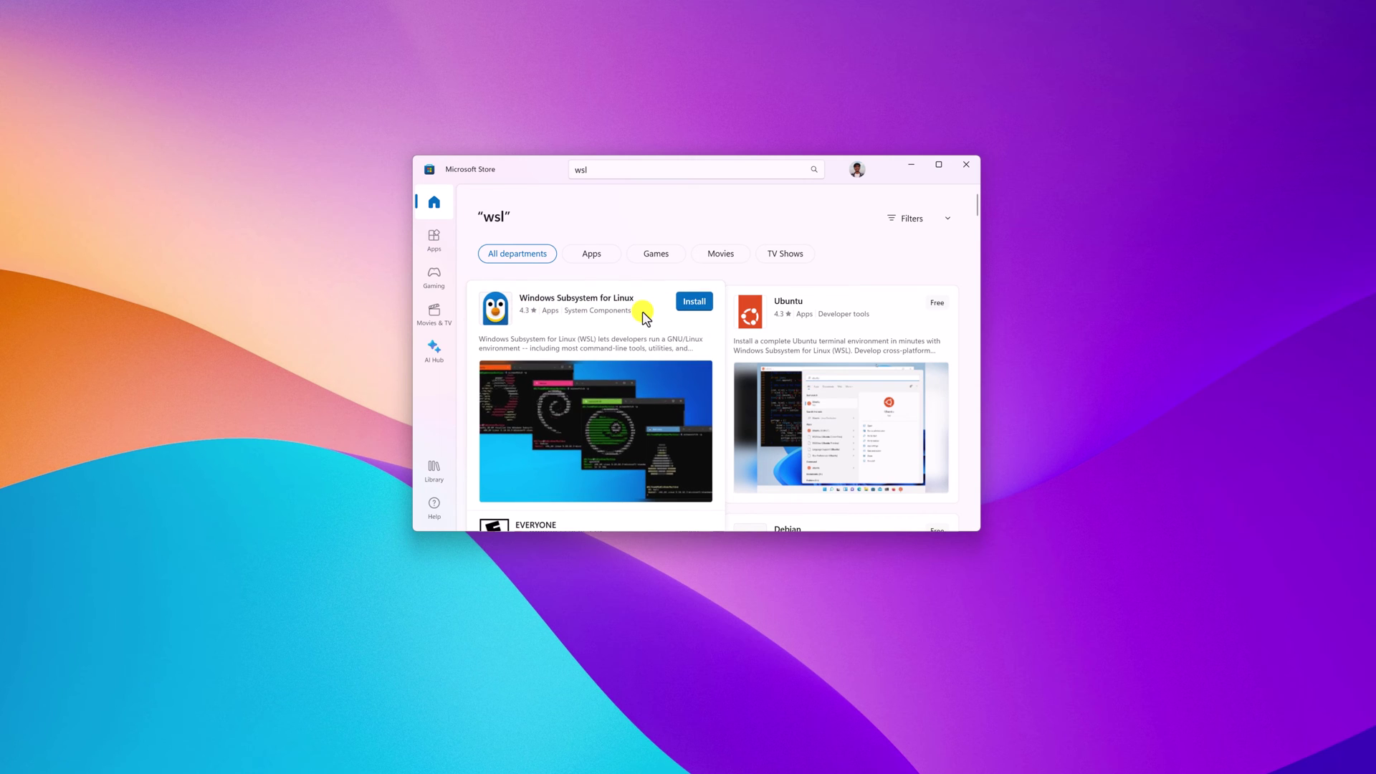
{"action": "left_click", "coordinate": [644, 316]}
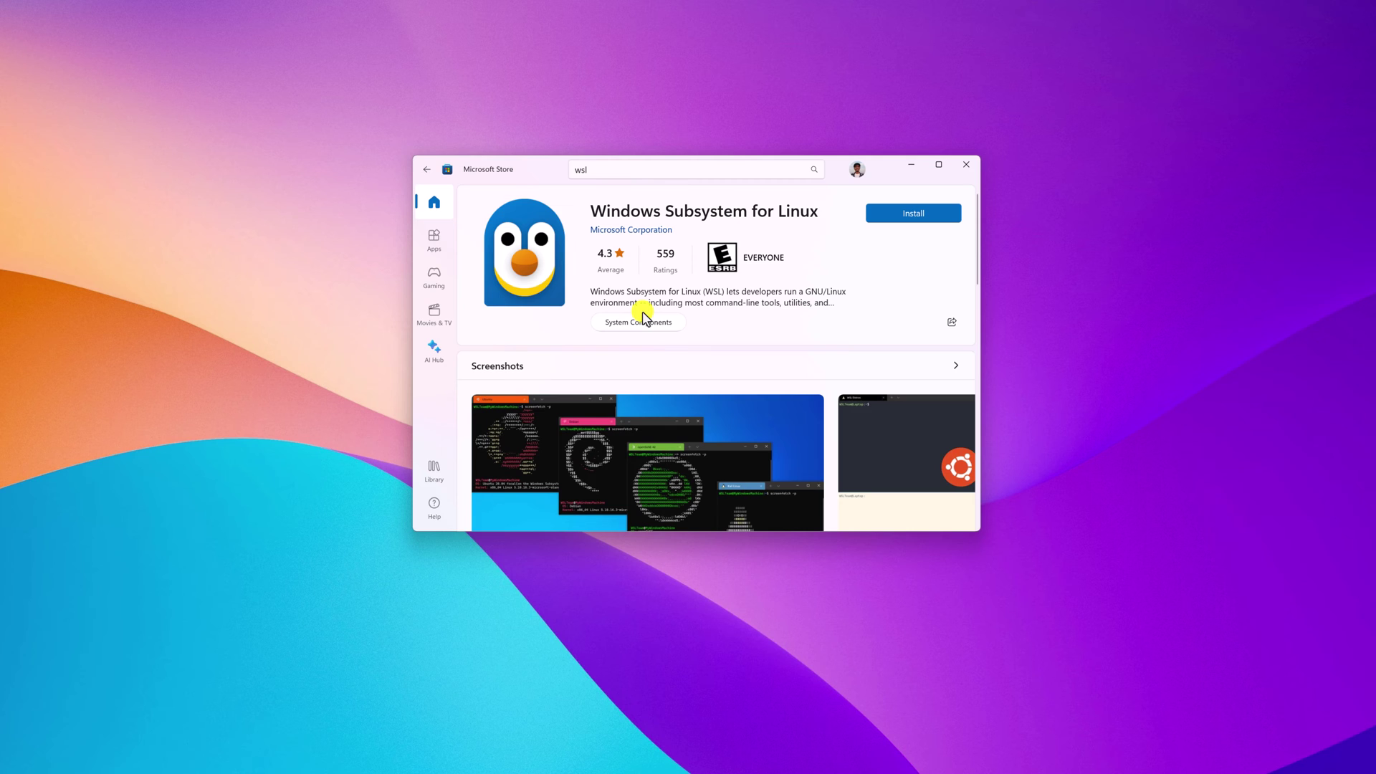
{"action": "left_click", "coordinate": [915, 217]}
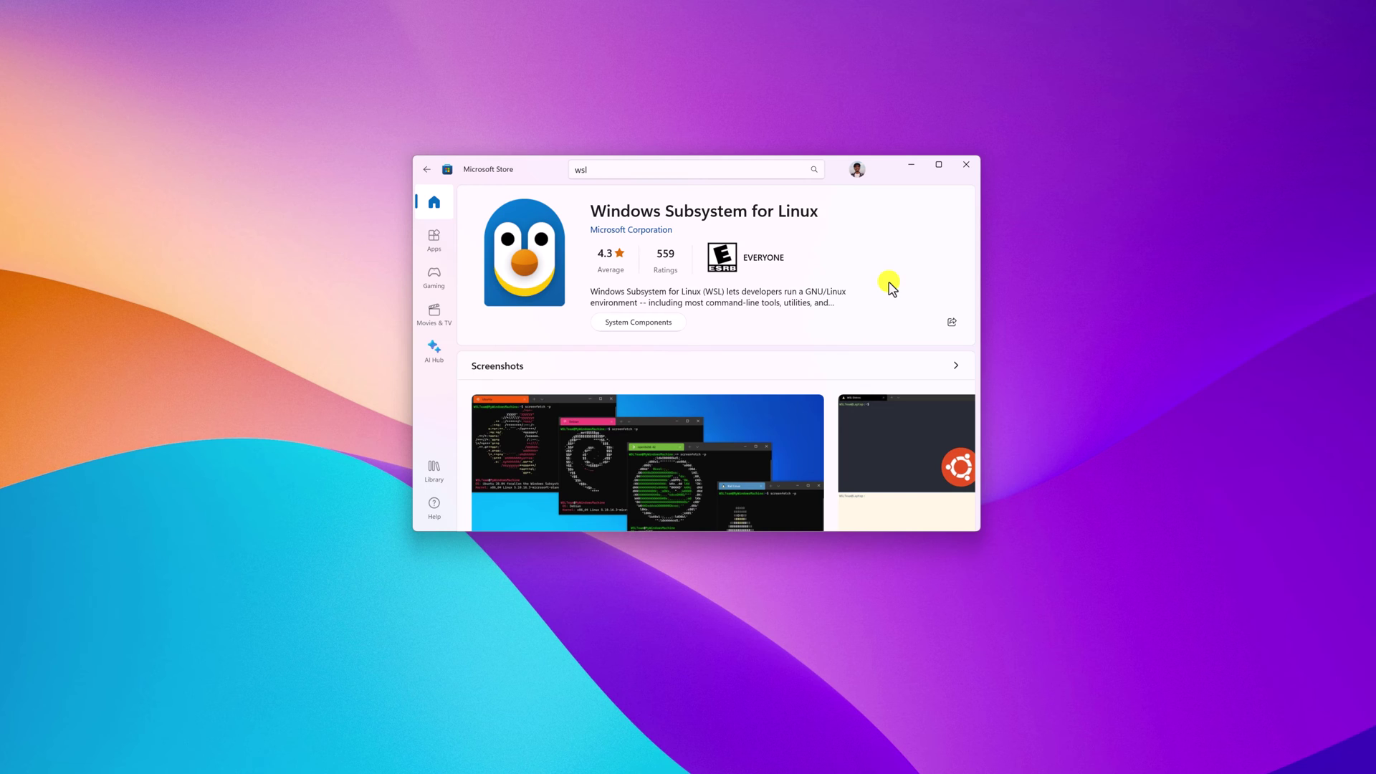
Search the Store for 'ubuntu', install Ubuntu 22.04.2 LTS, and minimize the Store window.
{"action": "left_click", "coordinate": [624, 171]}
{"action": "key", "text": "BackSpace"}
{"action": "type", "text": "ubuntu"}
{"action": "key", "text": "Return"}
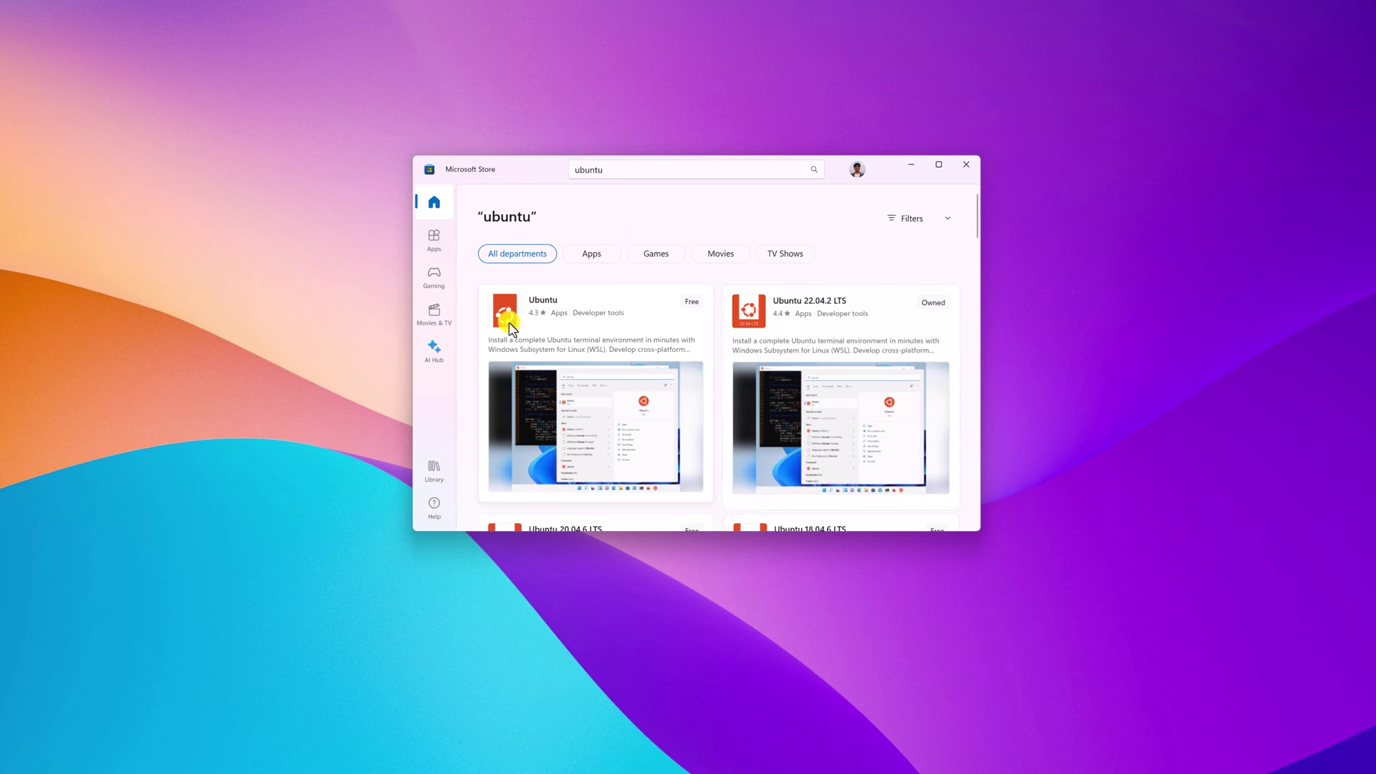
{"action": "scroll", "coordinate": [831, 337], "scroll_direction": "down", "scroll_amount": 4}
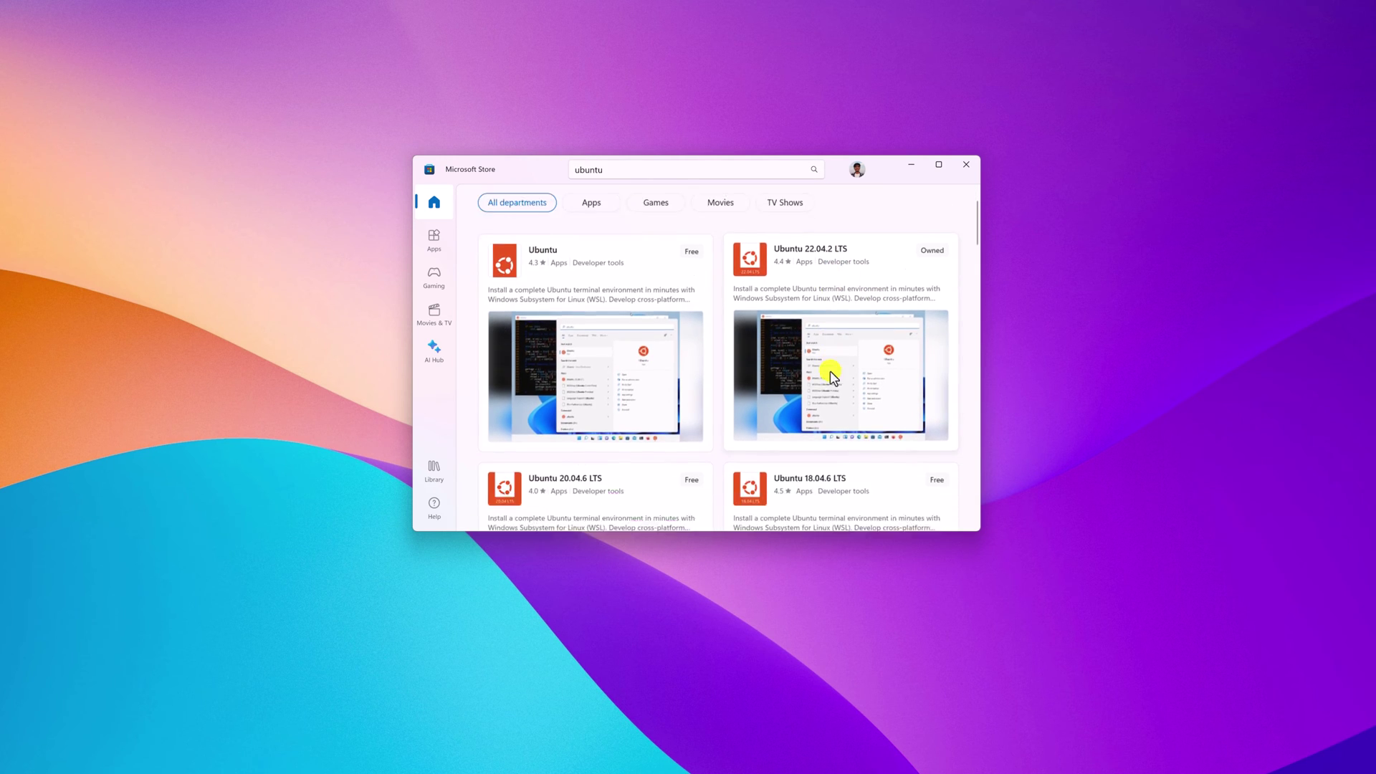
{"action": "scroll", "coordinate": [832, 384], "scroll_direction": "up", "scroll_amount": 4}
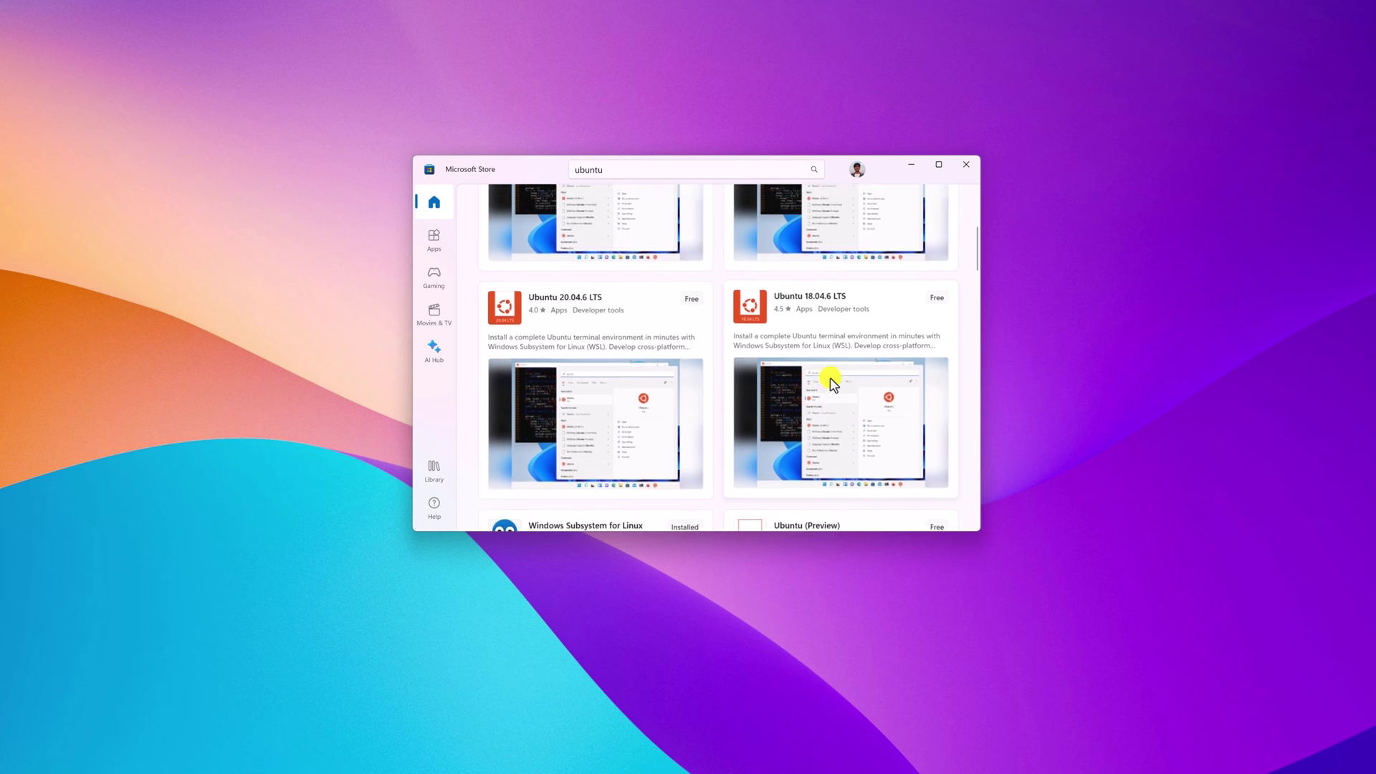
{"action": "left_click", "coordinate": [817, 332]}
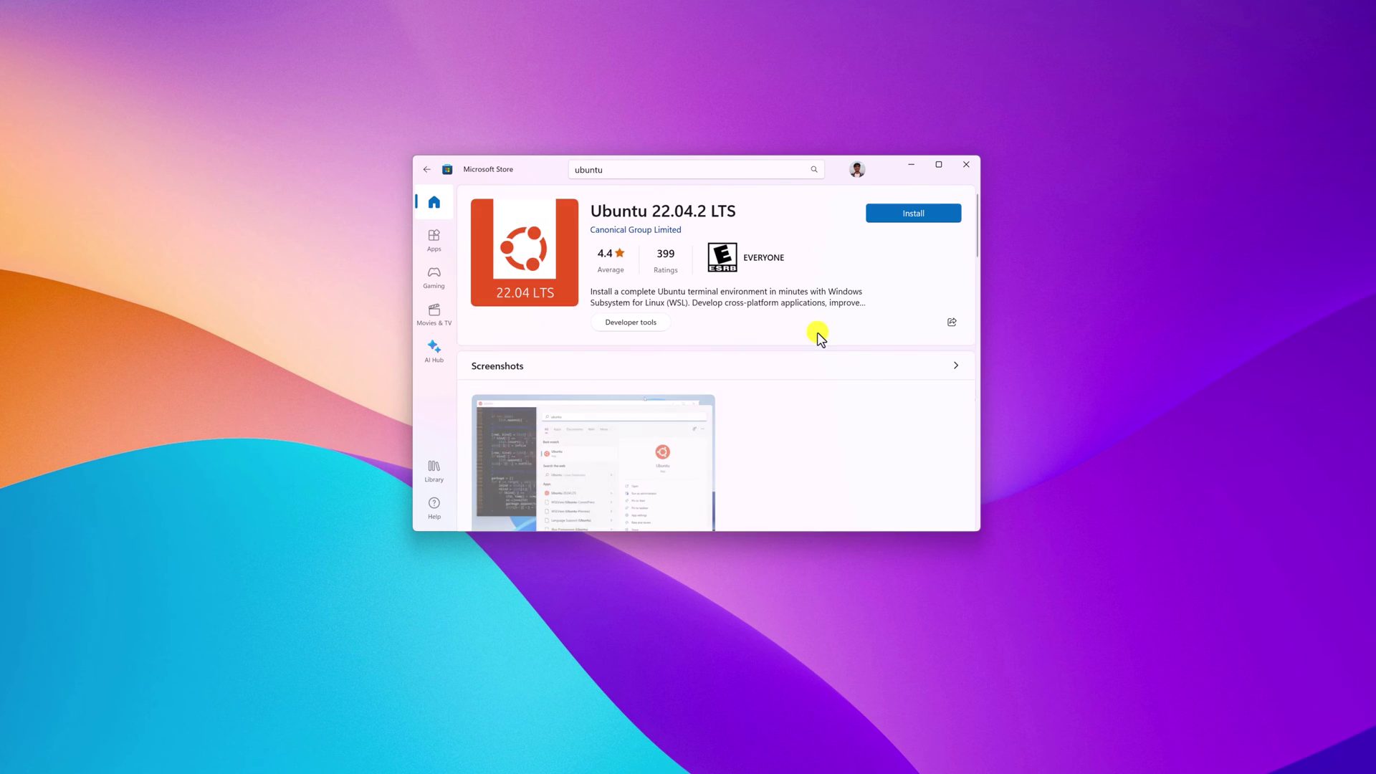
{"action": "left_click", "coordinate": [933, 213]}
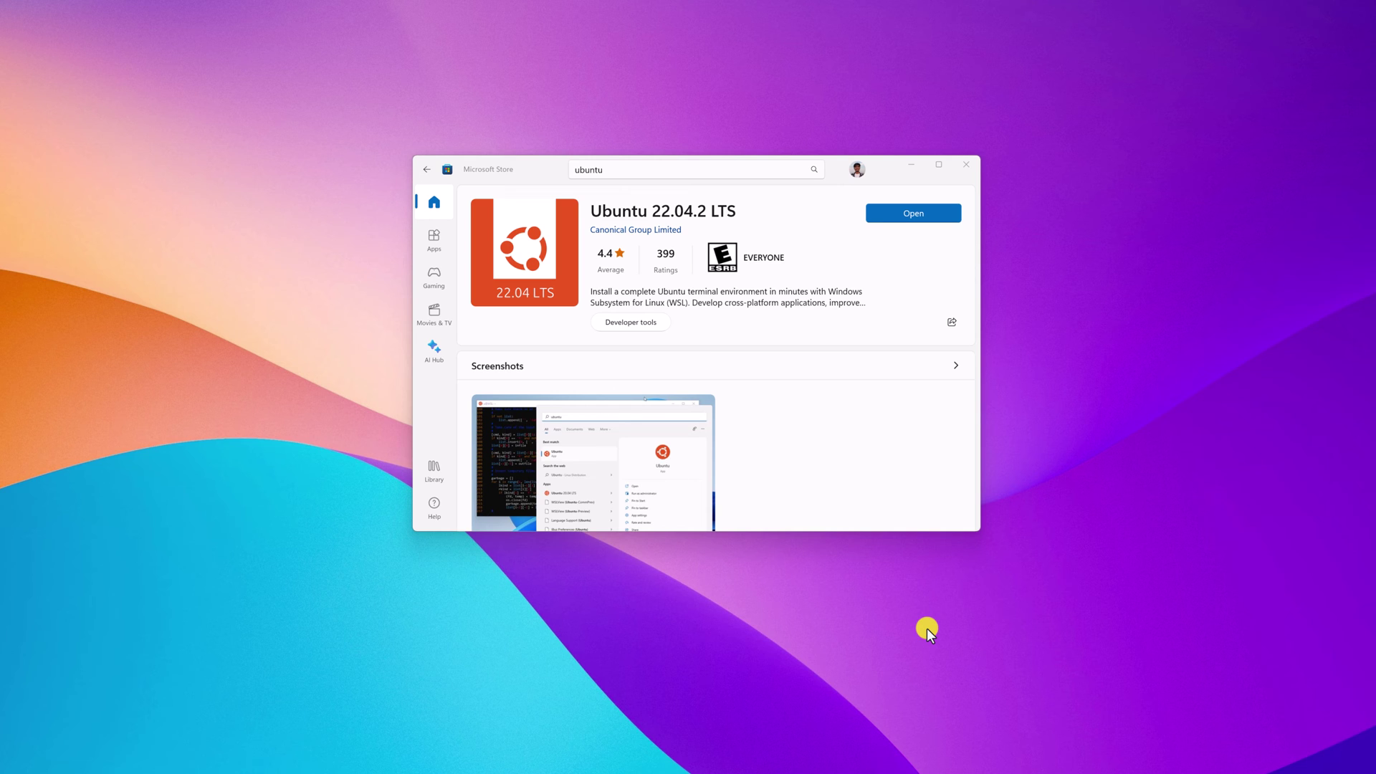
{"action": "left_click", "coordinate": [909, 164]}
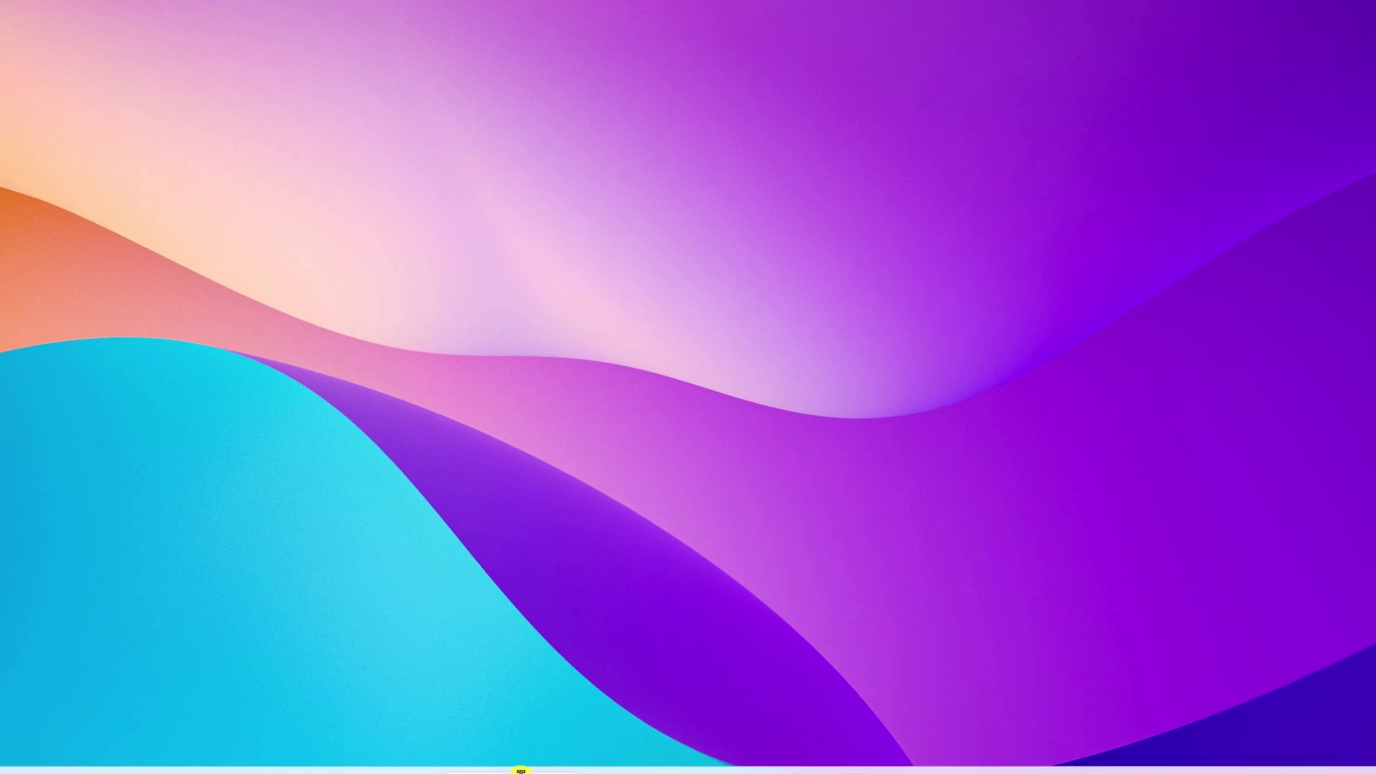
Search 'ubuntu' in Windows Search and launch the Ubuntu 22.04.2 LTS app.
{"action": "left_click", "coordinate": [492, 754]}
{"action": "type", "text": "ubuntu"}
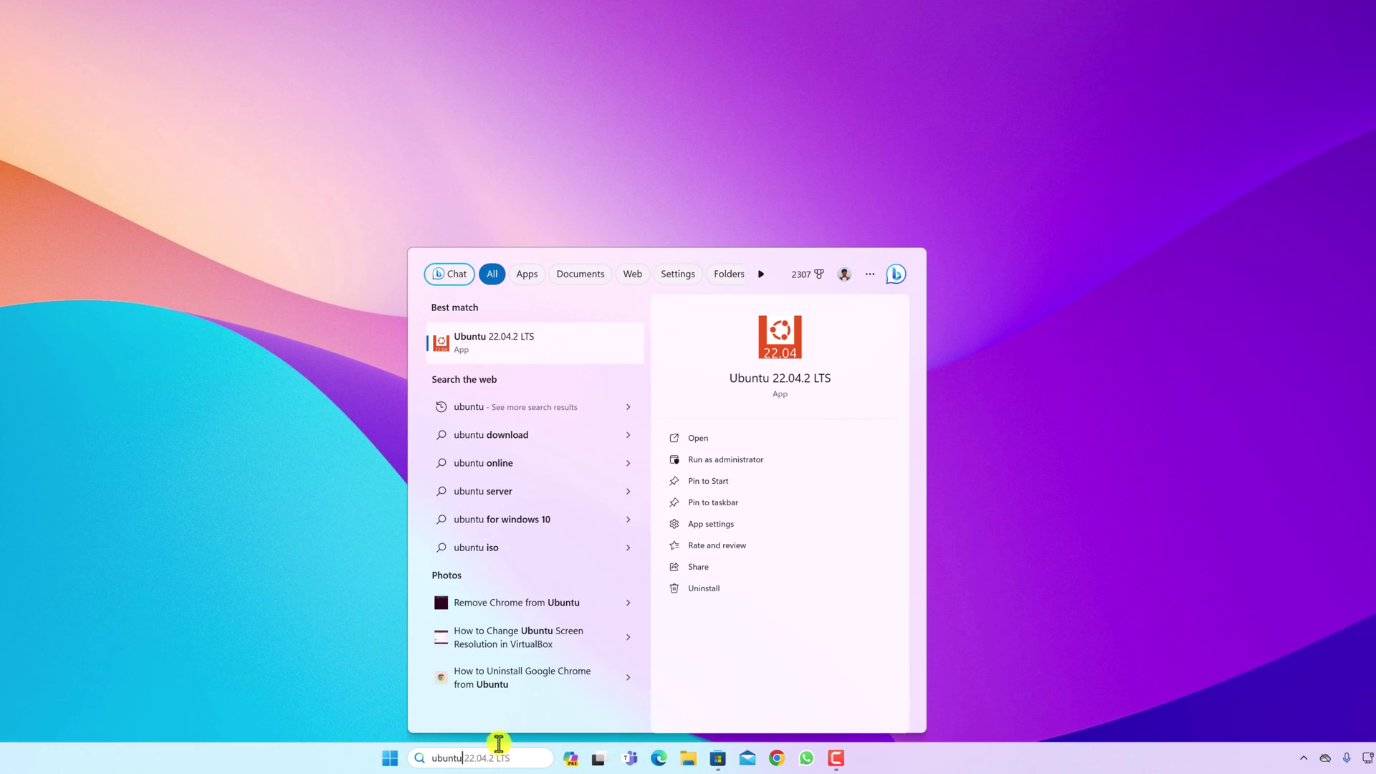
{"action": "left_click", "coordinate": [539, 354]}
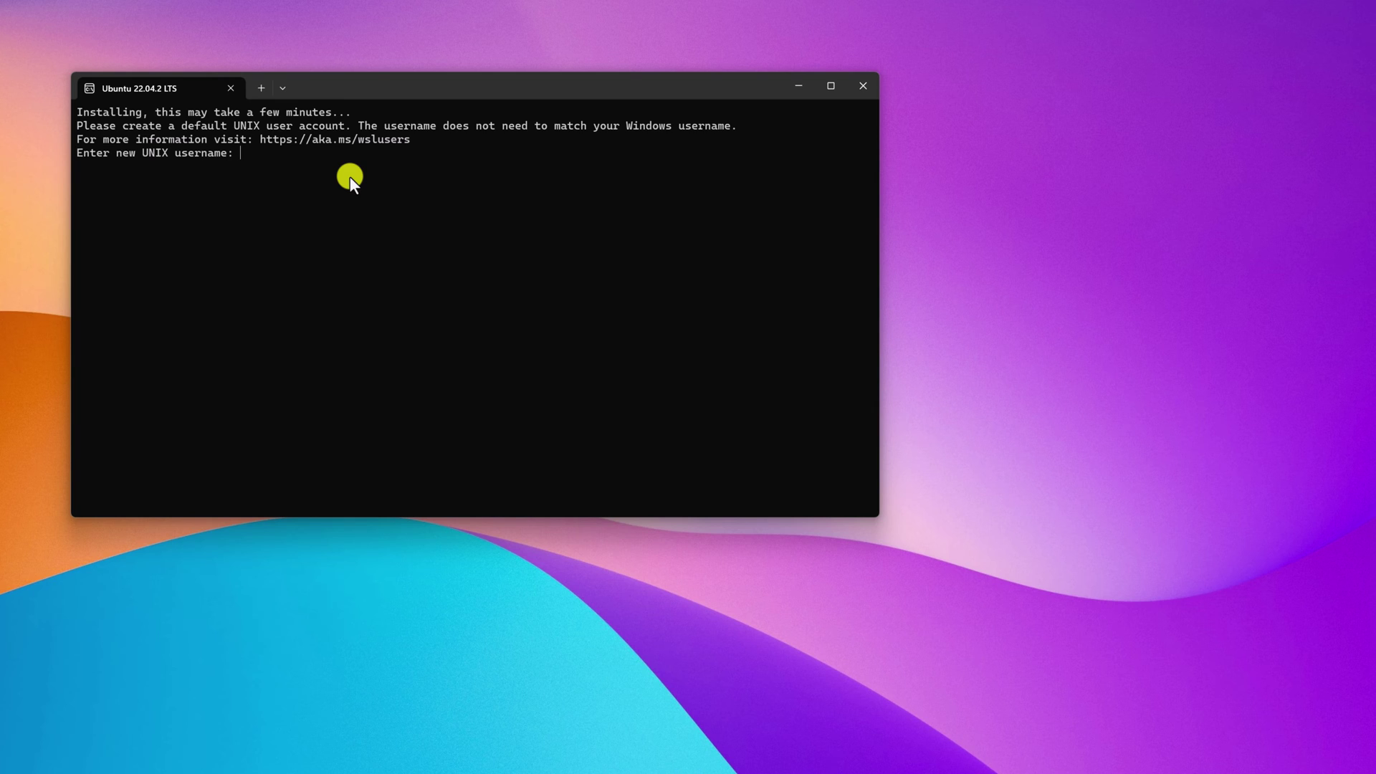
Enter a new UNIX username and password, then clear the terminal with Ctrl+L.
{"action": "type", "text": "thecoderworld"}
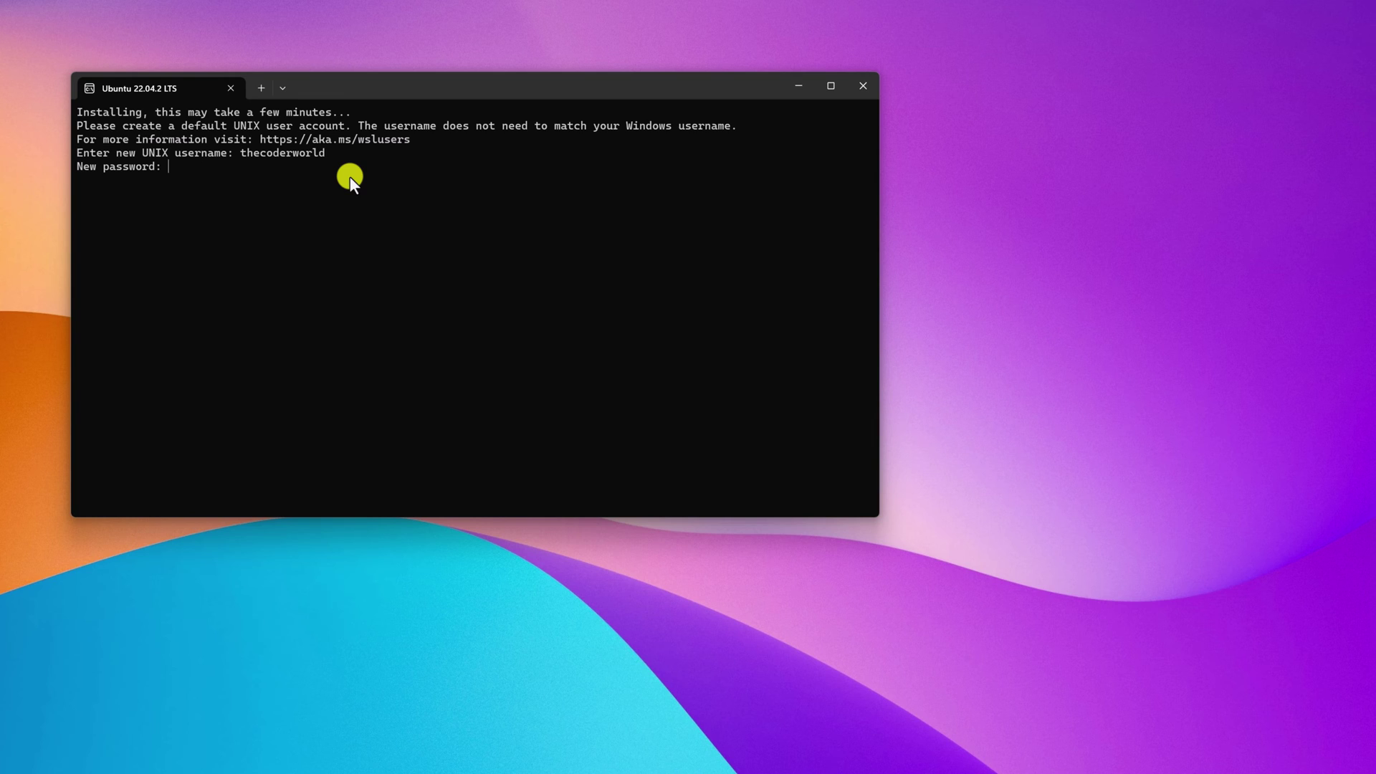
{"action": "key", "text": "Return"}
{"action": "key", "text": "Return"}
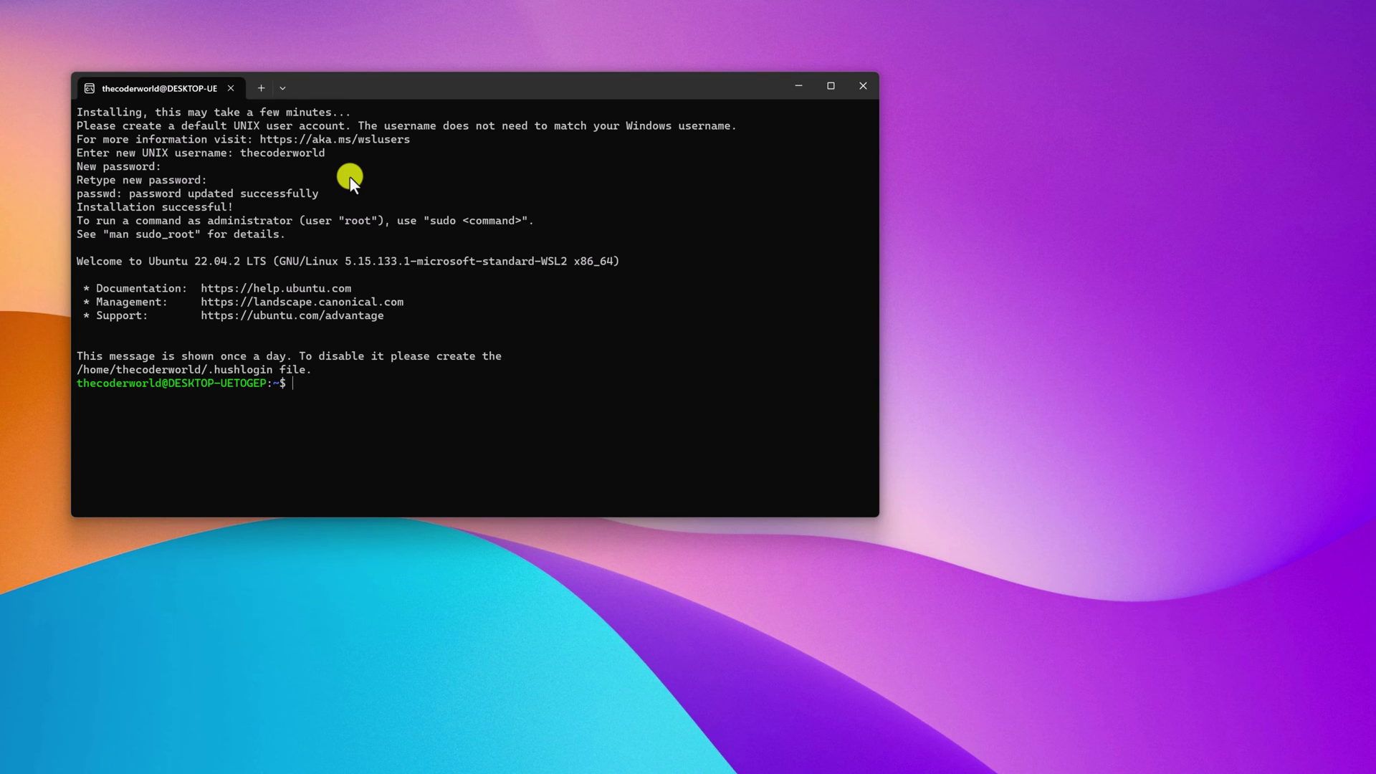
{"action": "key", "text": "ctrl+l"}
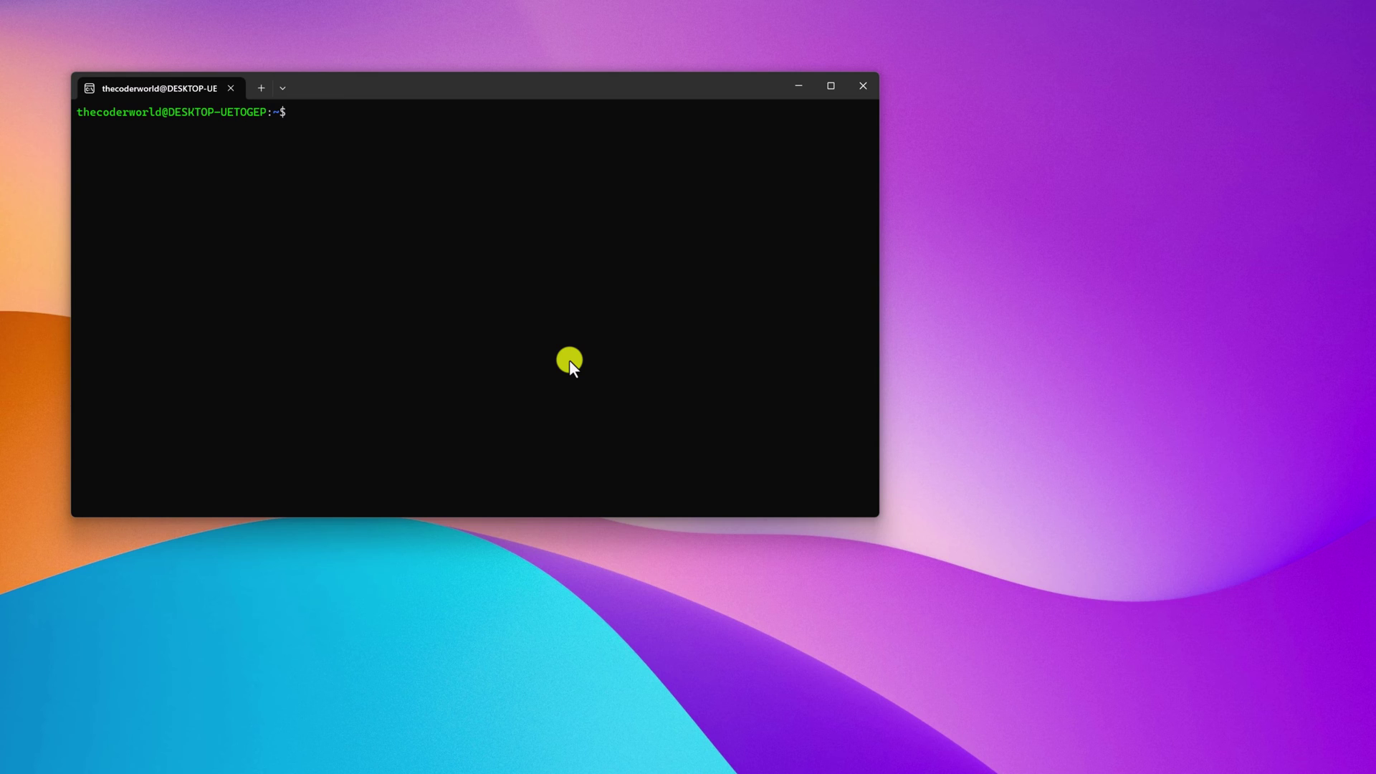
Run 'sudo apt update', then 'sudo apt install neofetch', answering y to continue.
{"action": "type", "text": "sudo apt update"}
{"action": "key", "text": "Return"}
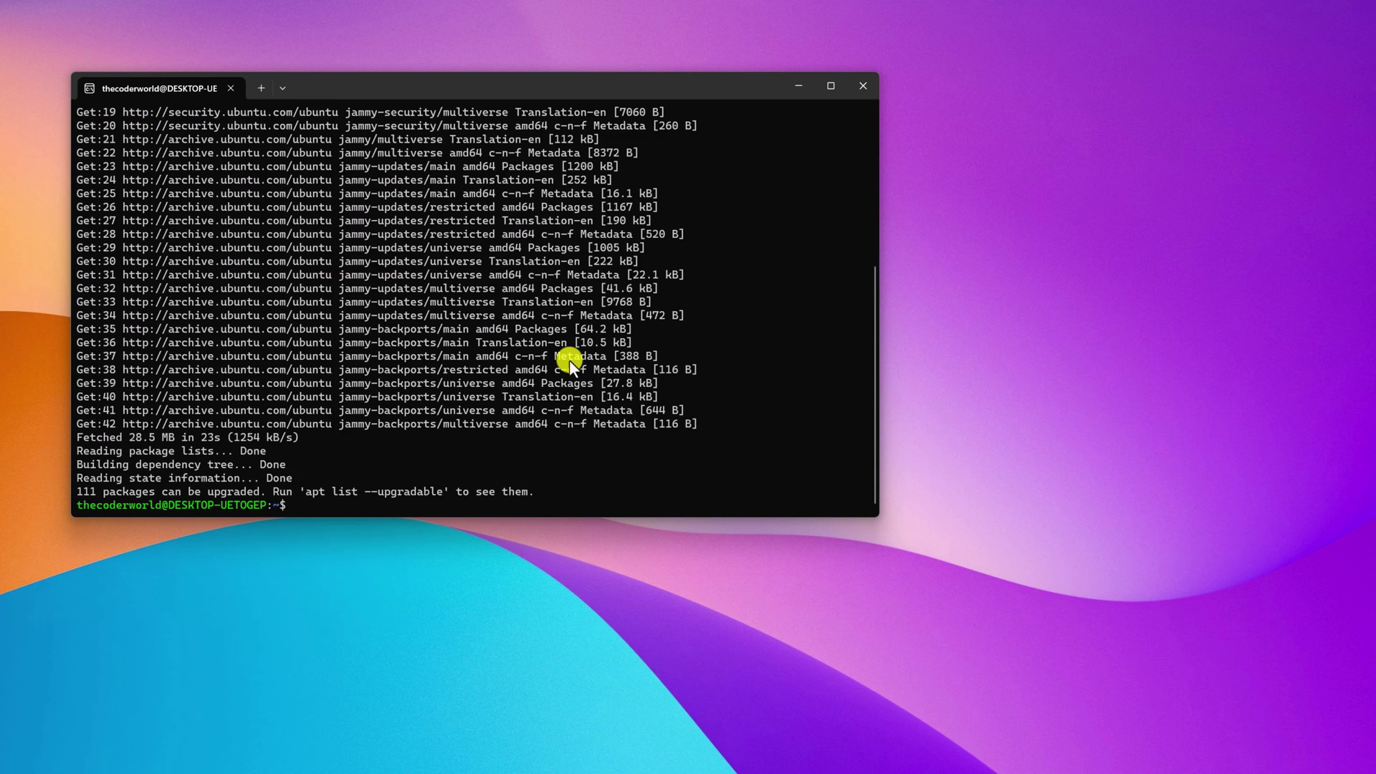
{"action": "type", "text": "sudo apt install"}
{"action": "type", "text": "neofetch"}
{"action": "key", "text": "Return"}
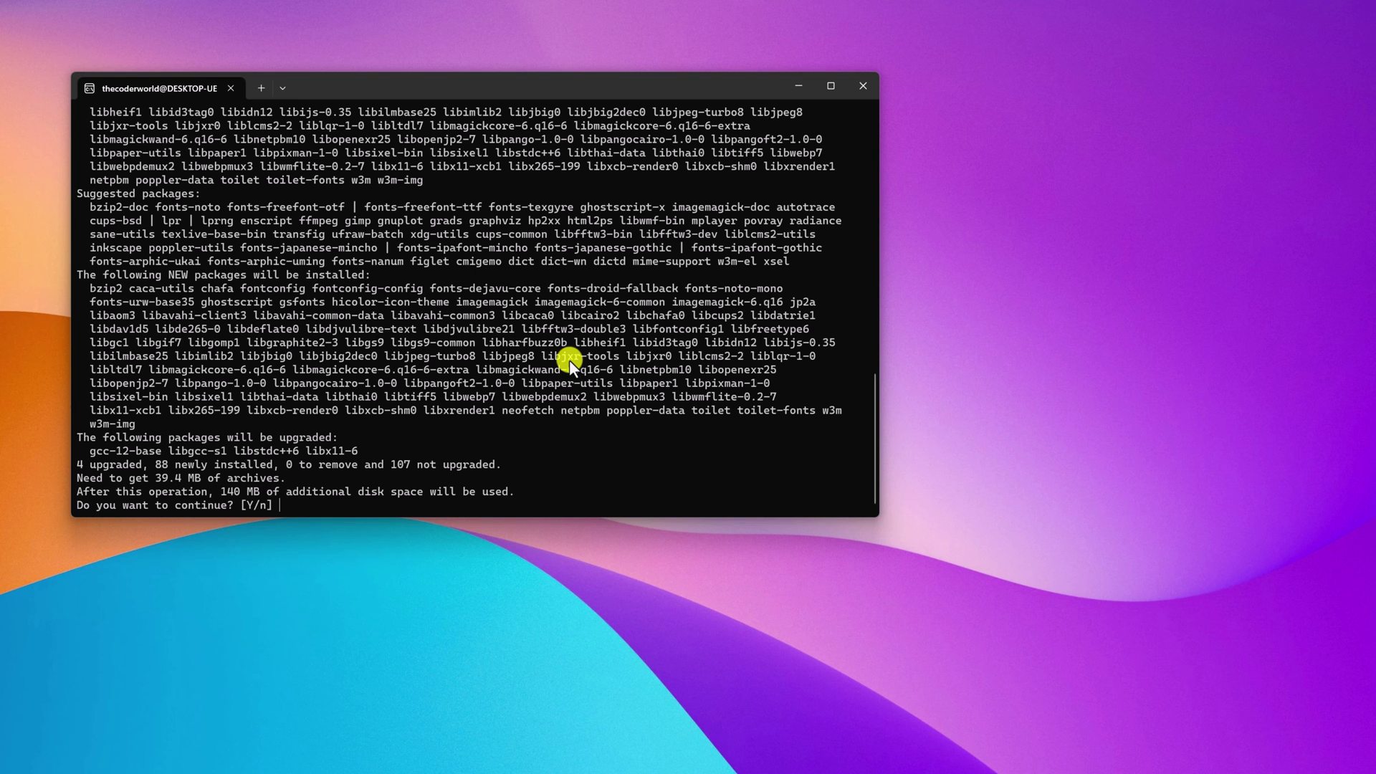
{"action": "type", "text": "y"}
{"action": "key", "text": "Return"}
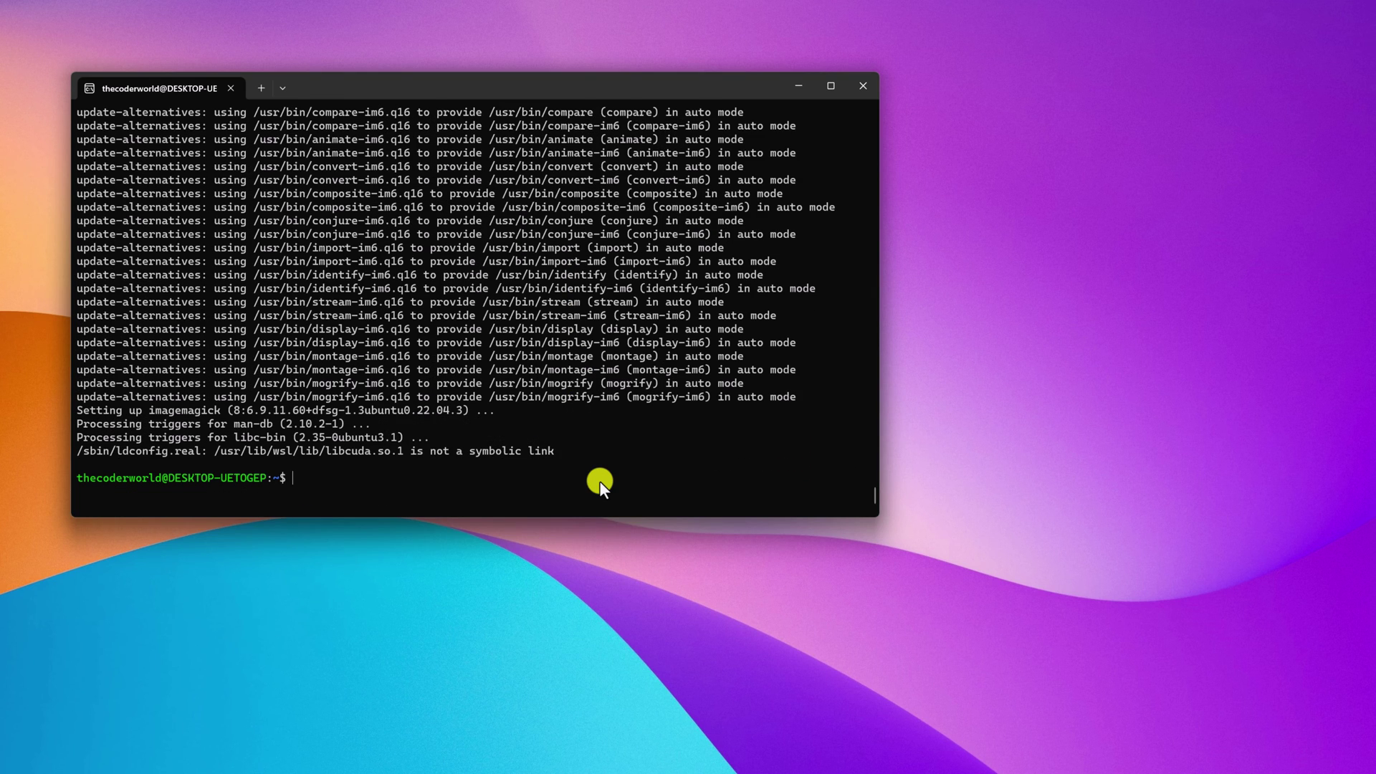
Run 'neofetch' to print the Ubuntu logo with OS, kernel, CPU and memory details.
{"action": "type", "text": "neofetch"}
{"action": "key", "text": "Return"}
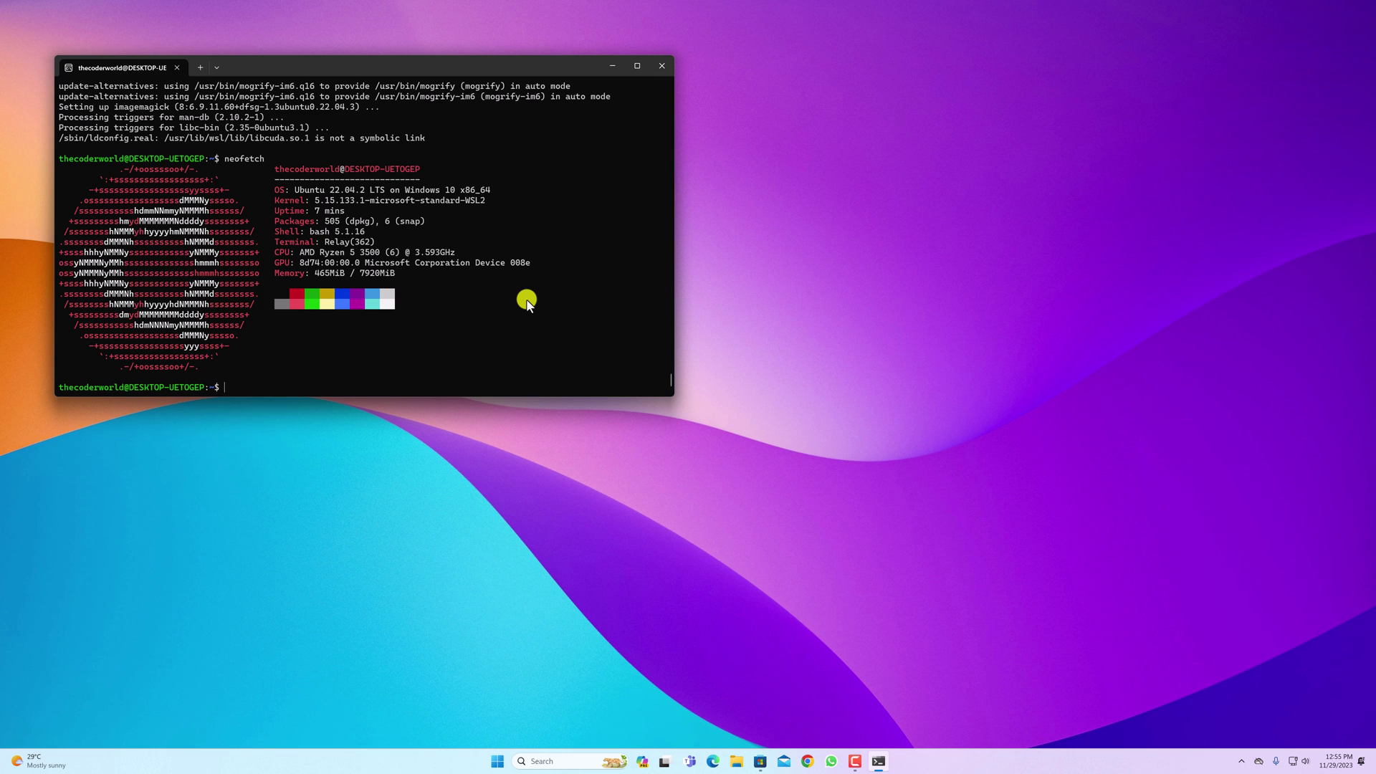
Minimize the Ubuntu terminal window to the taskbar.
{"action": "left_click", "coordinate": [612, 66]}
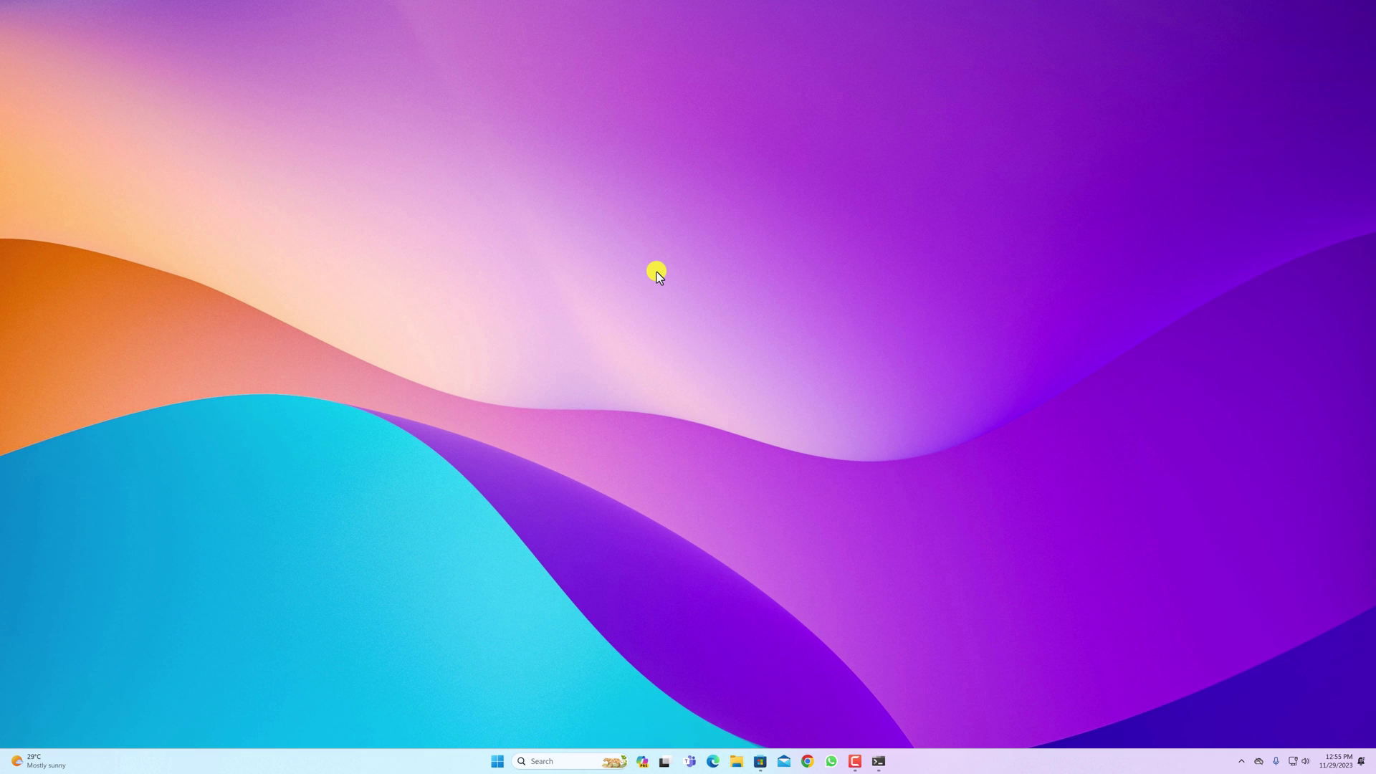